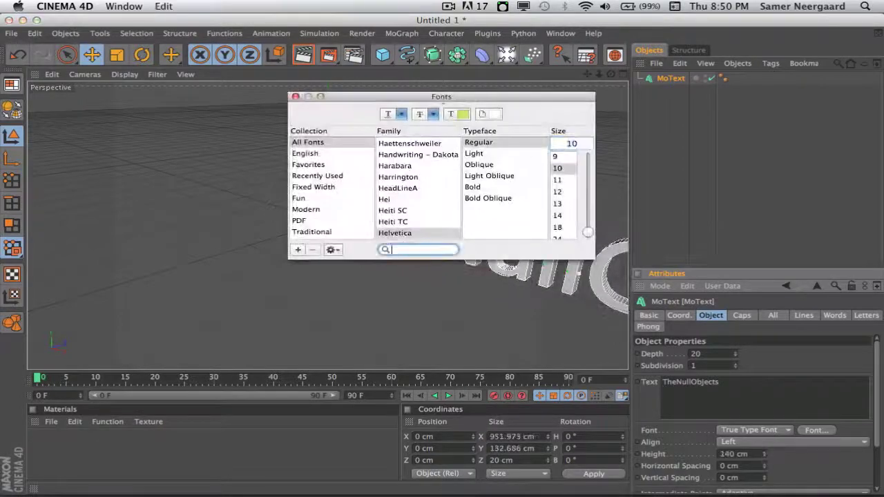
Step: Set the TheNullObjects MoText font to Helvetica and create a new material in the Materials panel
{"action": "type", "text": "helv"}
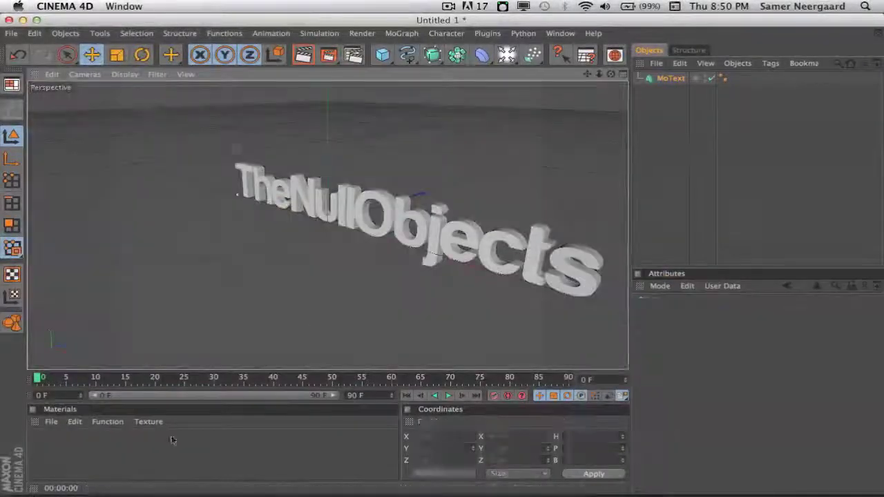
{"action": "double_click", "coordinate": [173, 440]}
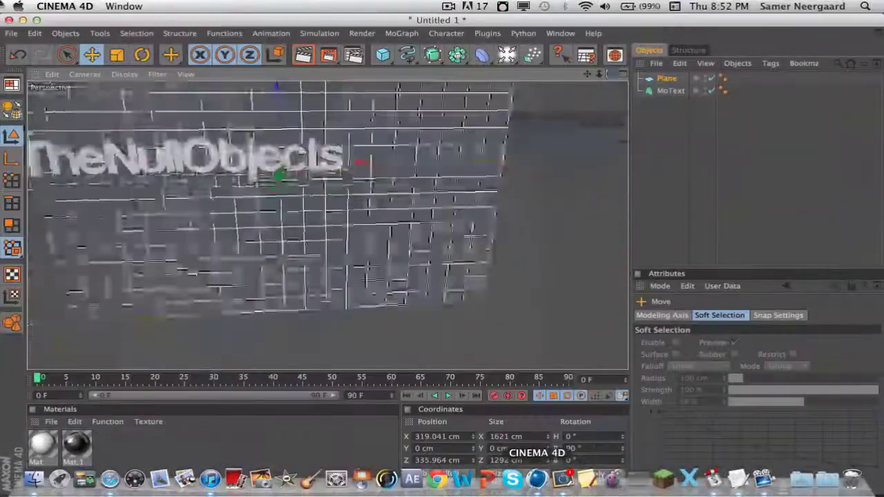
Step: Merge the Softbox studio .c4d file from the Downloads folder into the scene
{"action": "left_click", "coordinate": [11, 33]}
{"action": "left_click", "coordinate": [31, 56]}
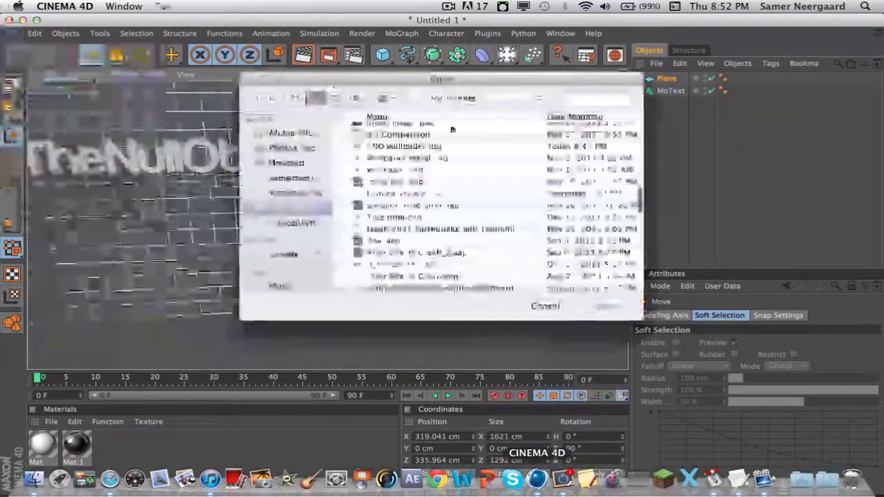
{"action": "left_click", "coordinate": [303, 178]}
{"action": "double_click", "coordinate": [391, 217]}
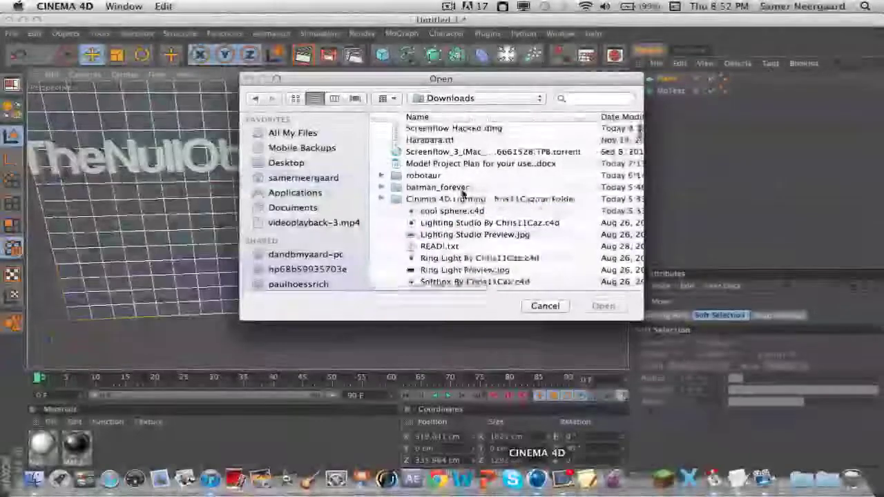
{"action": "left_click", "coordinate": [601, 306]}
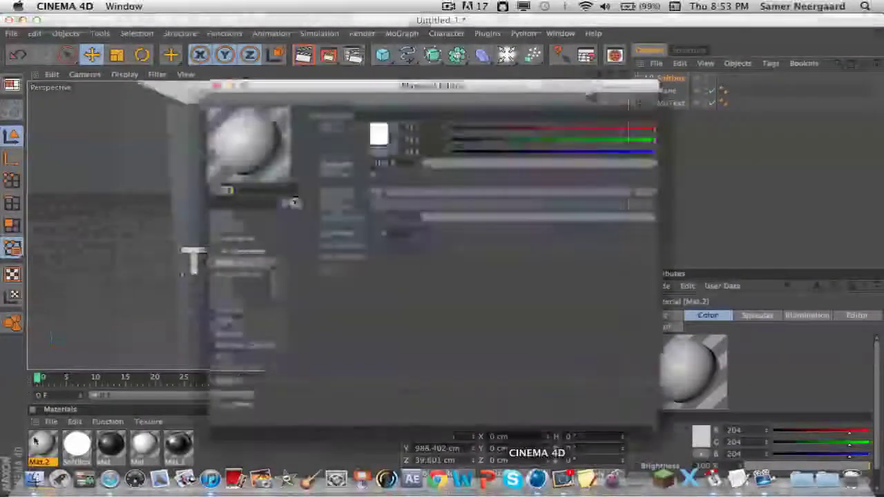
Step: Enable Luminance on the material with a pale cream colour and select the floor plane
{"action": "left_click", "coordinate": [256, 237]}
{"action": "left_click", "coordinate": [378, 133]}
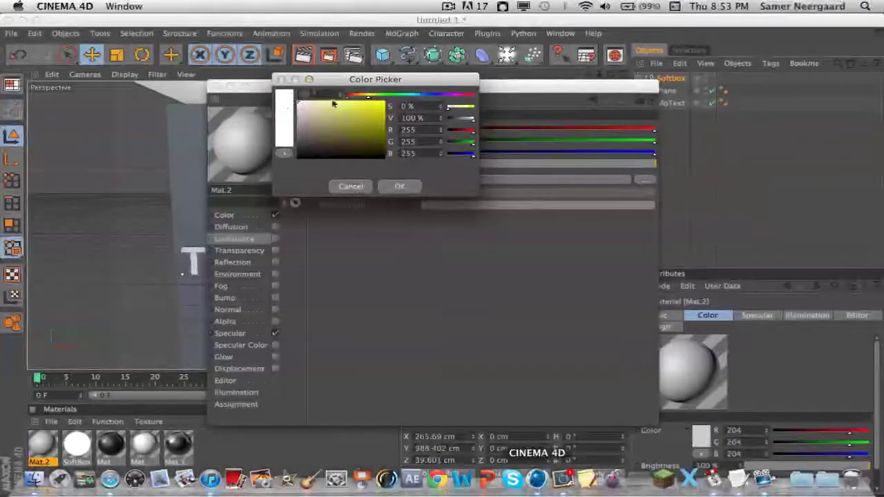
{"action": "left_click", "coordinate": [333, 103]}
{"action": "left_click", "coordinate": [395, 186]}
{"action": "left_click", "coordinate": [247, 216]}
{"action": "left_click", "coordinate": [378, 133]}
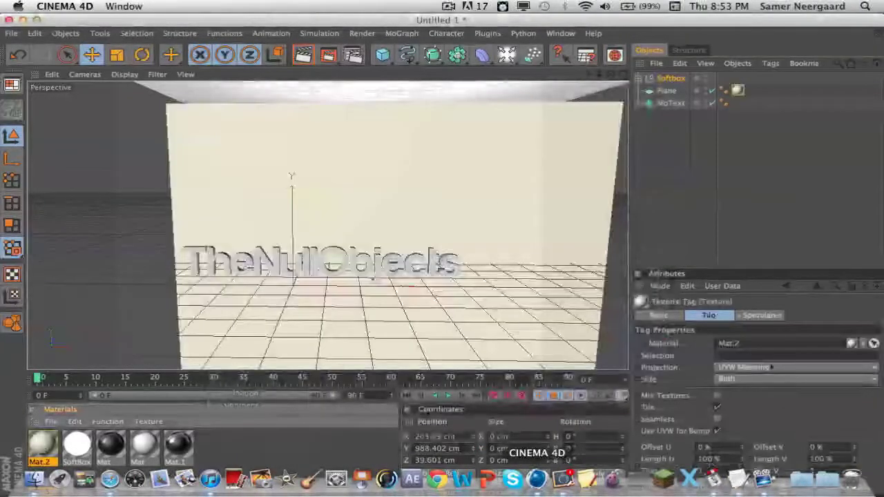
{"action": "left_click", "coordinate": [667, 91]}
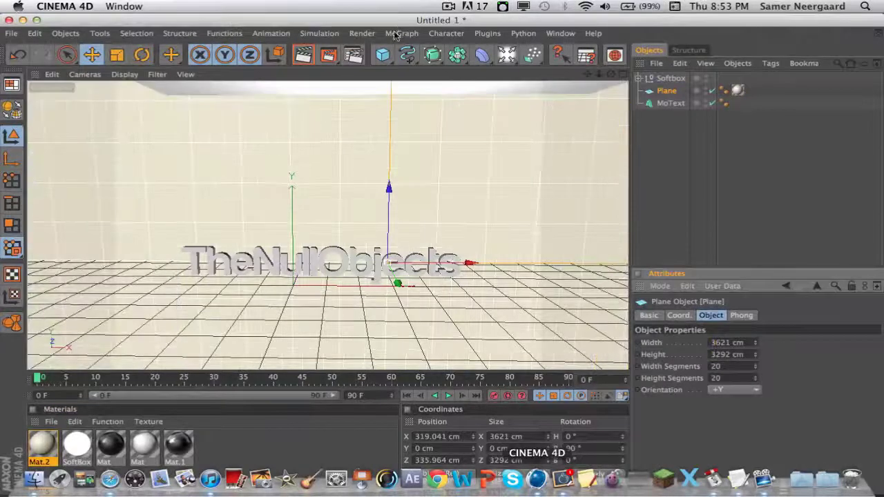
Step: Add a Global Illumination effect in Render Settings and render the viewport
{"action": "left_click", "coordinate": [353, 55]}
{"action": "right_click", "coordinate": [212, 336]}
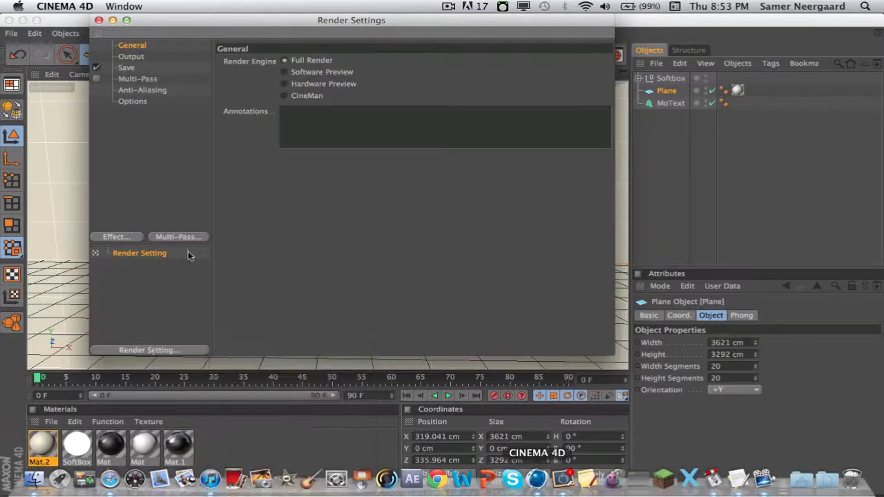
{"action": "left_click", "coordinate": [118, 237]}
{"action": "left_click", "coordinate": [173, 343]}
{"action": "left_click", "coordinate": [98, 20]}
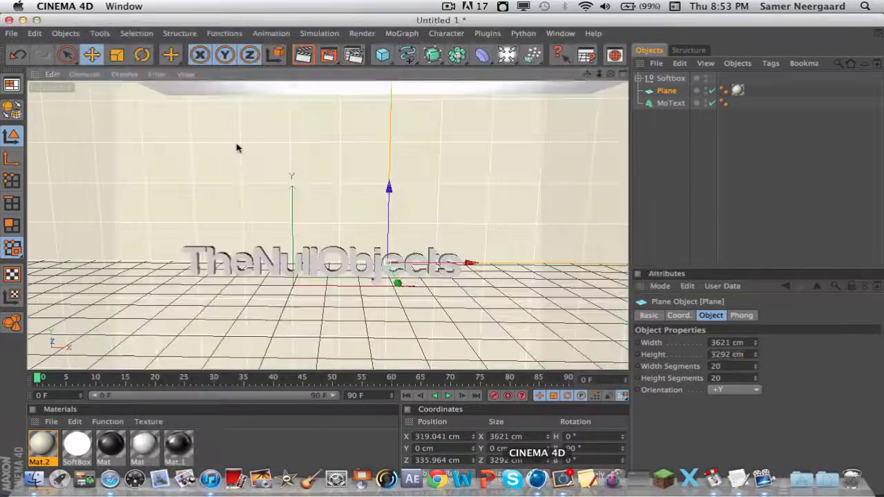
{"action": "key", "text": "ctrl+r"}
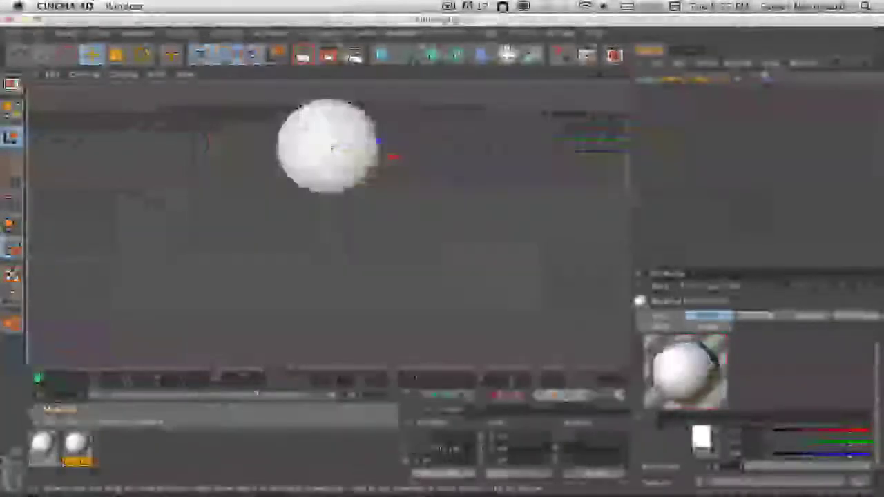
Step: Add a sphere and fracture it with the Thrausi plugin
{"action": "left_click", "coordinate": [402, 34]}
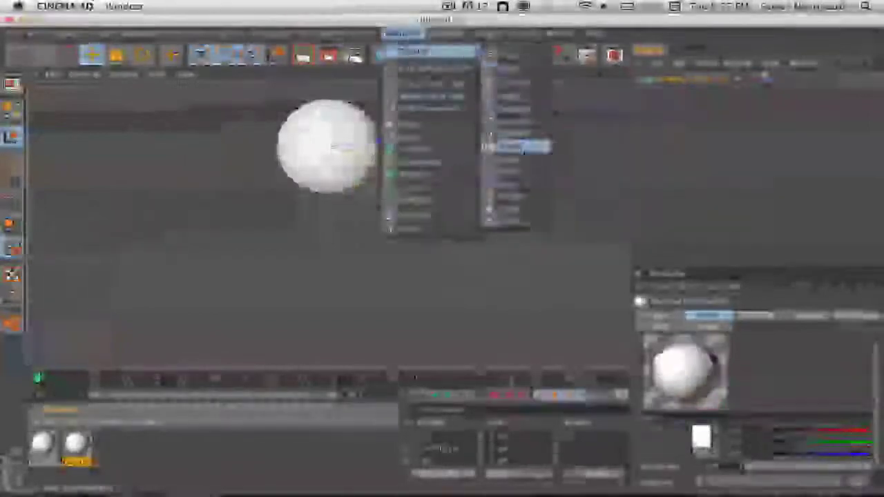
{"action": "left_click", "coordinate": [517, 142]}
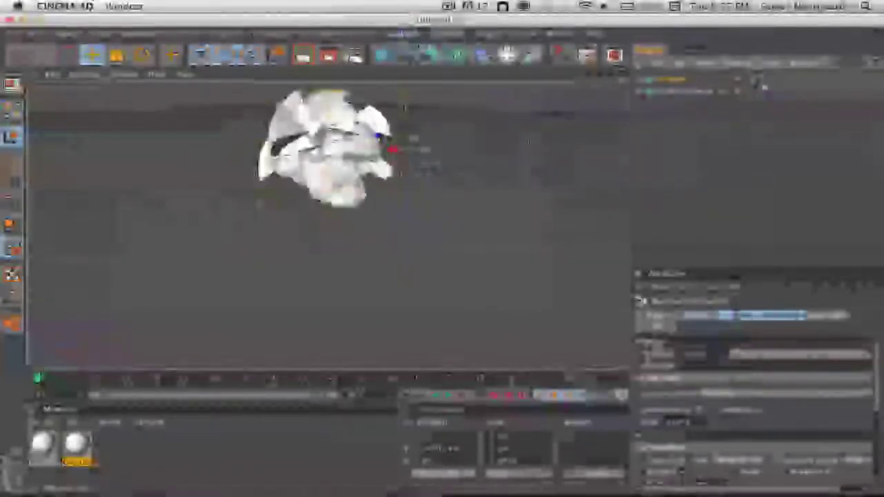
{"action": "left_click_drag", "start_coordinate": [508, 55], "coordinate": [484, 124]}
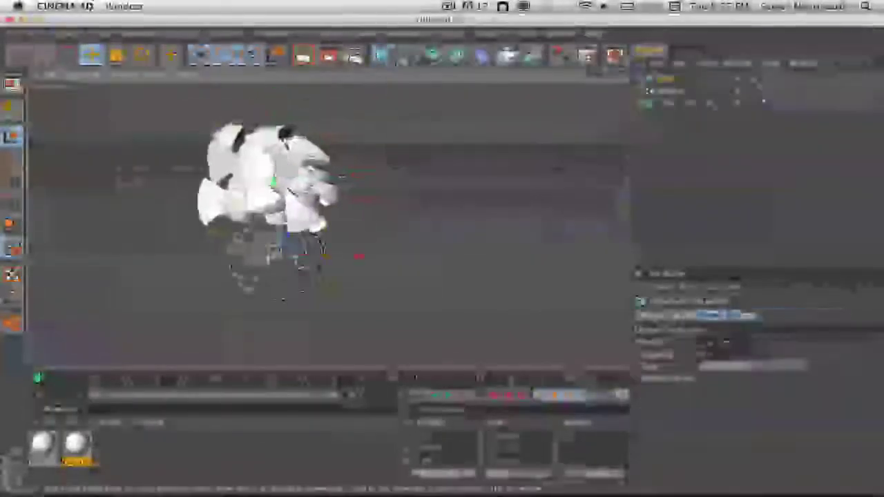
{"action": "left_click", "coordinate": [487, 34]}
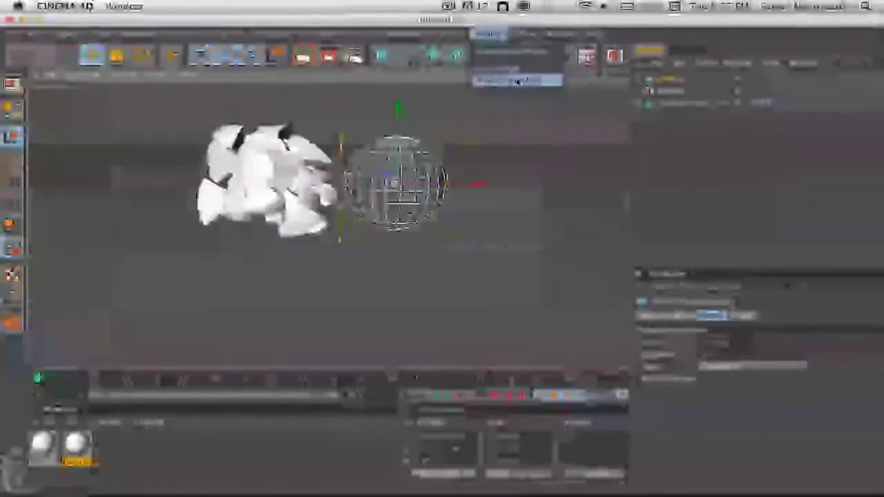
{"action": "left_click", "coordinate": [518, 79]}
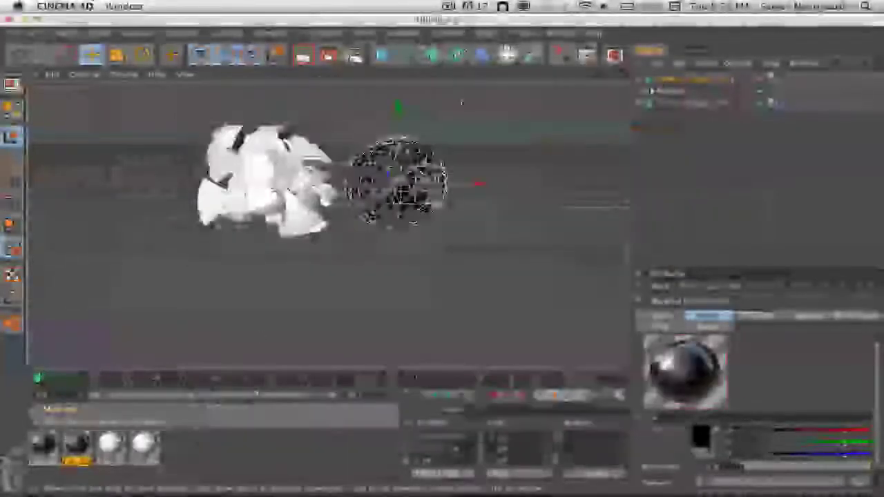
Step: Add a second black sphere, shatter it, and attach a Random effector to the fragments
{"action": "left_click", "coordinate": [404, 32]}
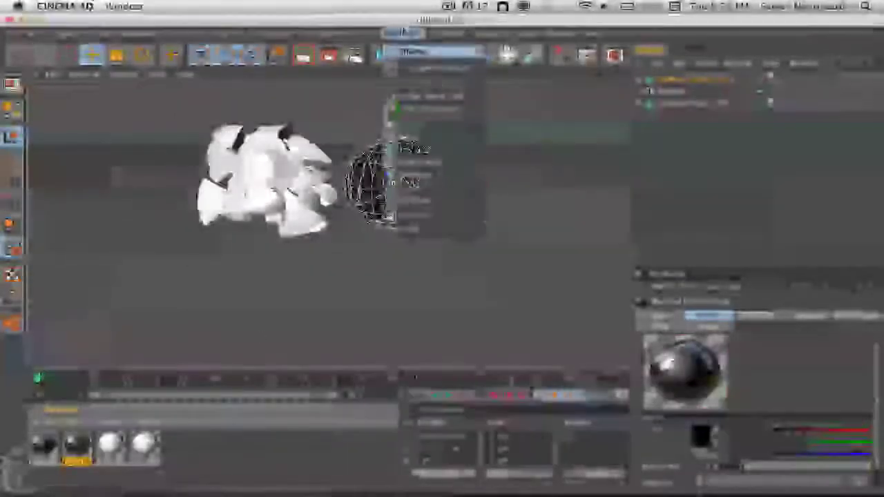
{"action": "left_click", "coordinate": [509, 118]}
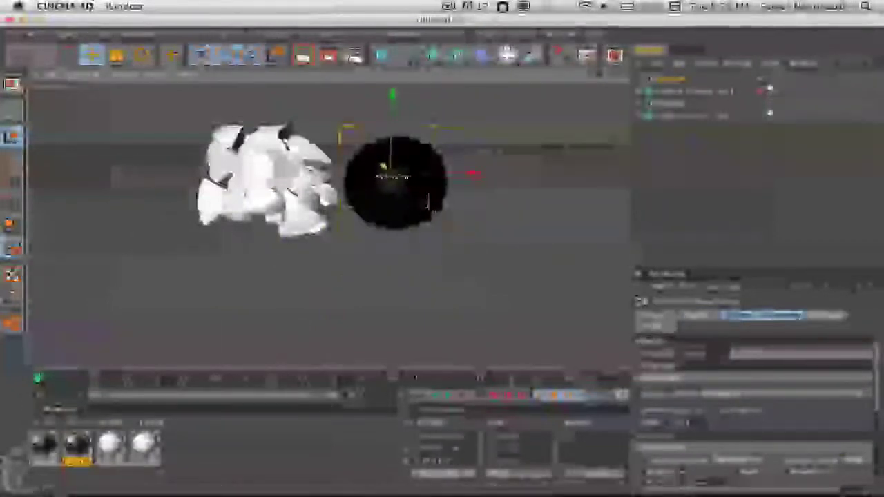
{"action": "left_click", "coordinate": [698, 92]}
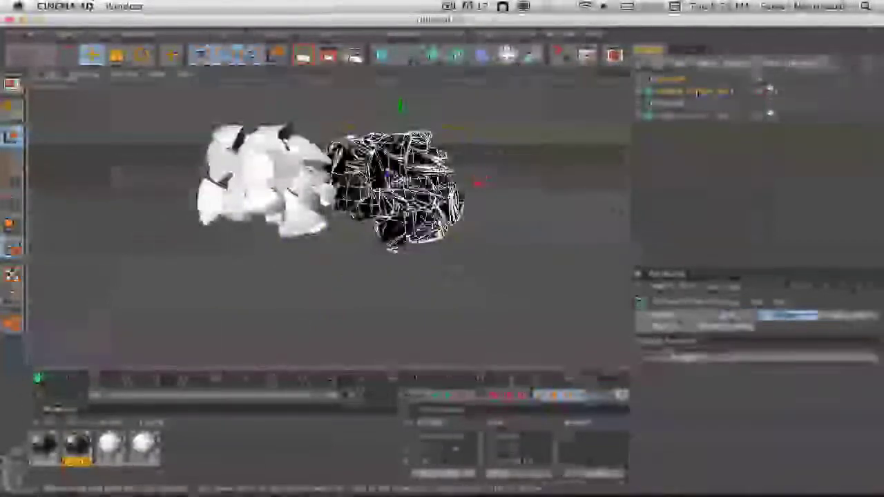
{"action": "left_click", "coordinate": [507, 55]}
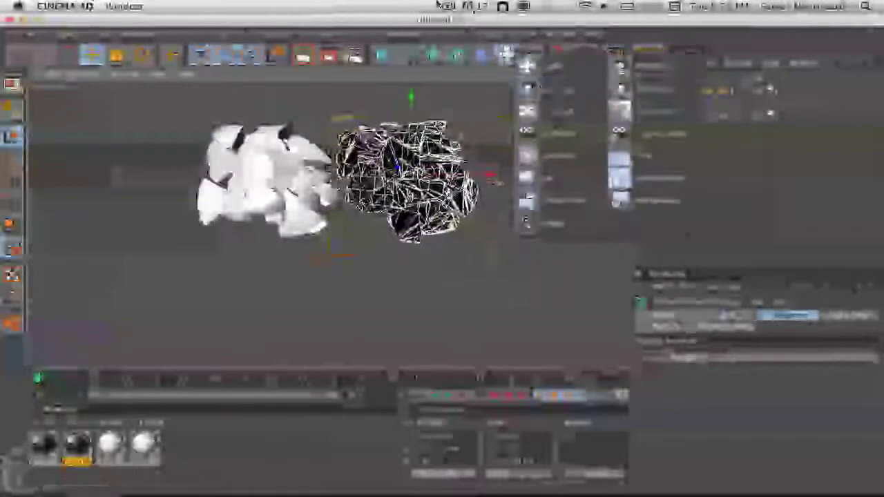
{"action": "left_click", "coordinate": [546, 189]}
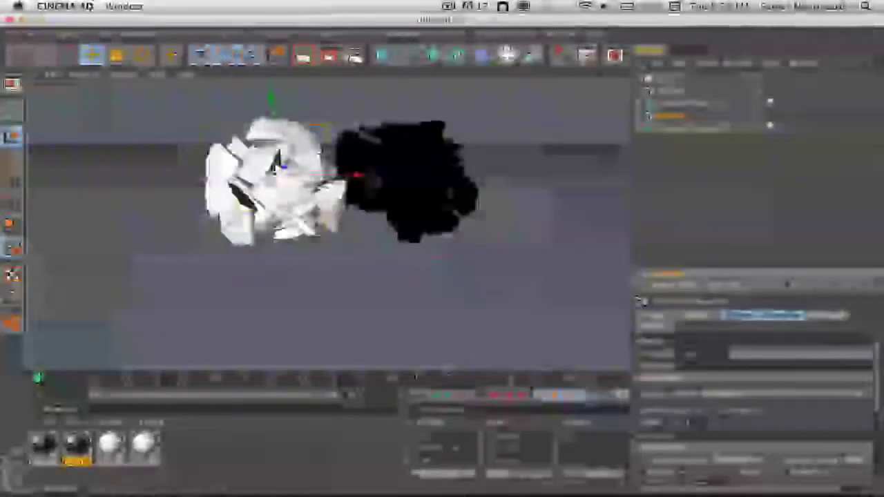
Step: Render the shattered spheres in the viewport, then bring up Save As
{"action": "left_click", "coordinate": [399, 177]}
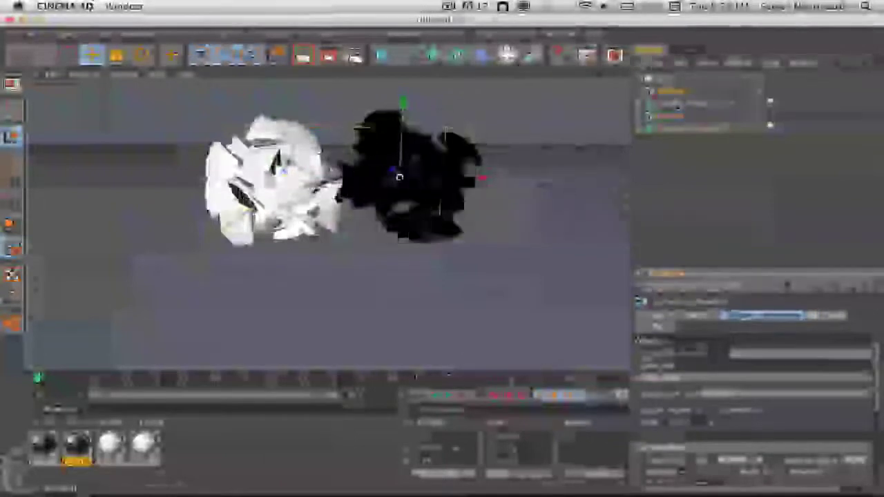
{"action": "key", "text": "ctrl+r"}
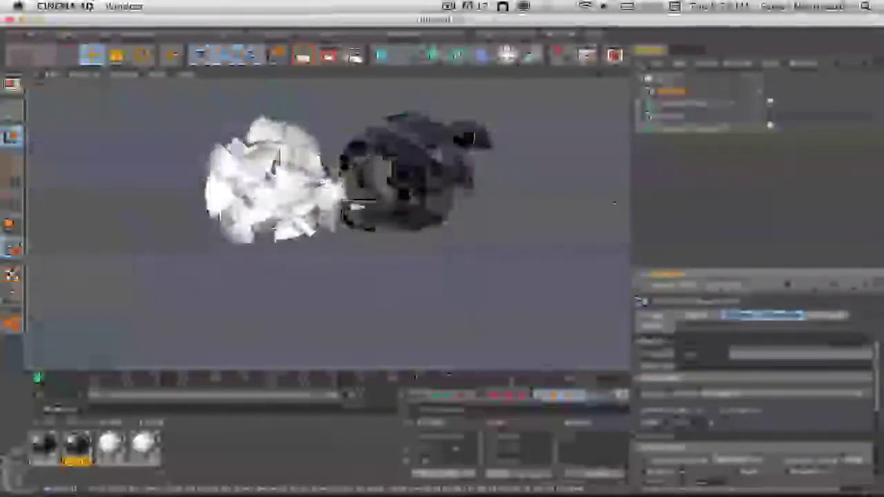
{"action": "left_click", "coordinate": [739, 212]}
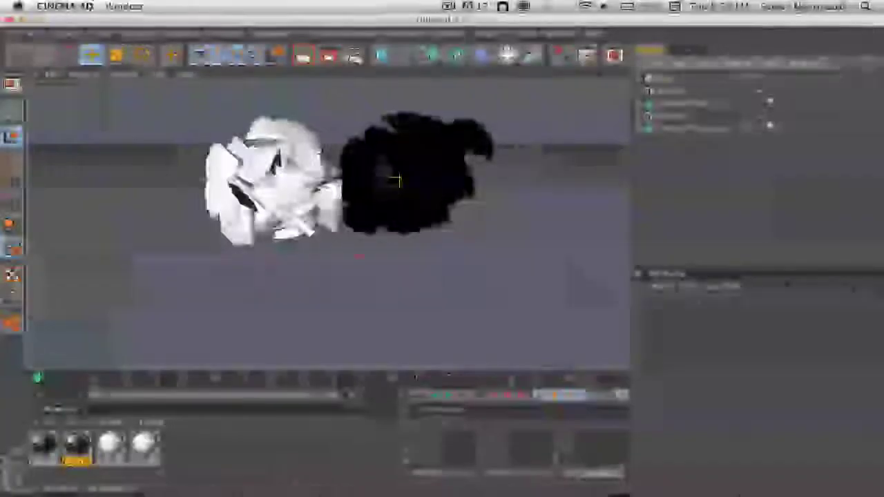
{"action": "key", "text": "super+s"}
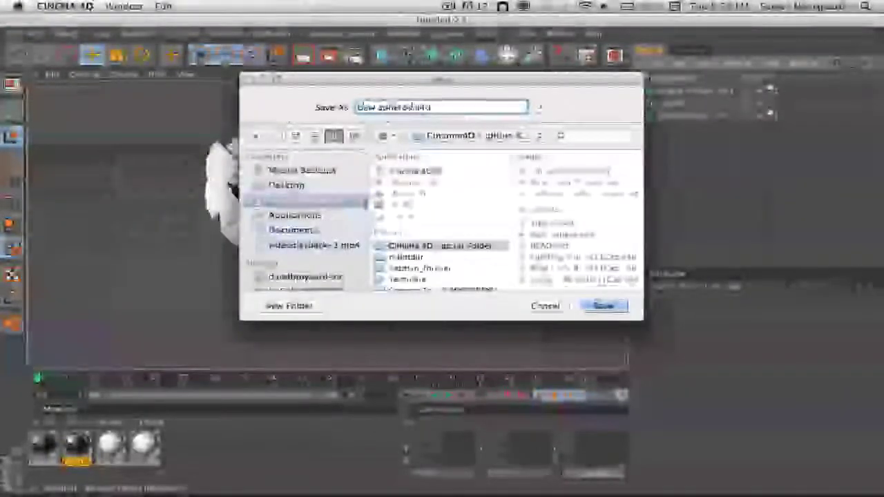
Step: Save as new spheres.c4d, reopen the TheNullObjects studio from Recent Files, and merge the spheres in
{"action": "key", "text": "Return"}
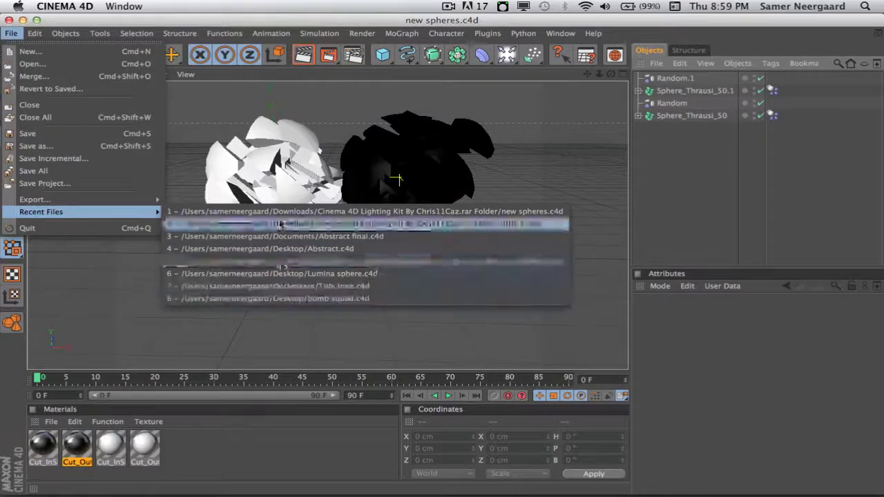
{"action": "left_click", "coordinate": [280, 225]}
{"action": "left_click", "coordinate": [554, 187]}
{"action": "left_click", "coordinate": [11, 33]}
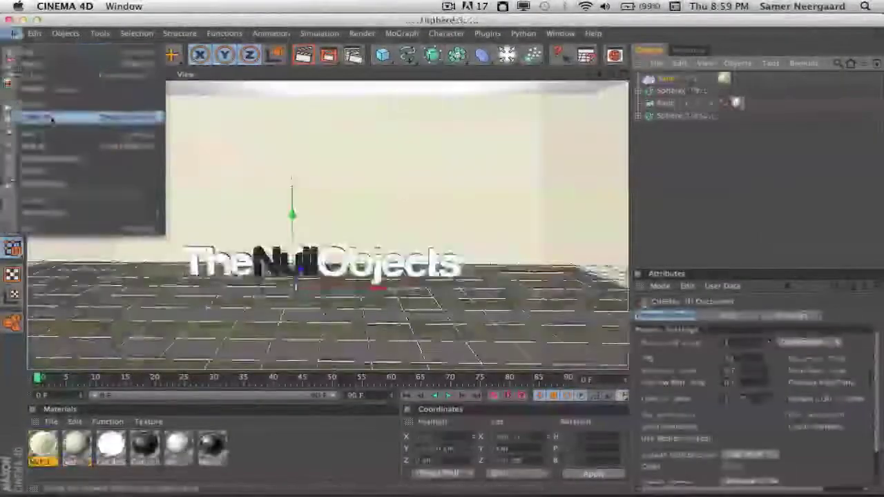
{"action": "left_click", "coordinate": [32, 64]}
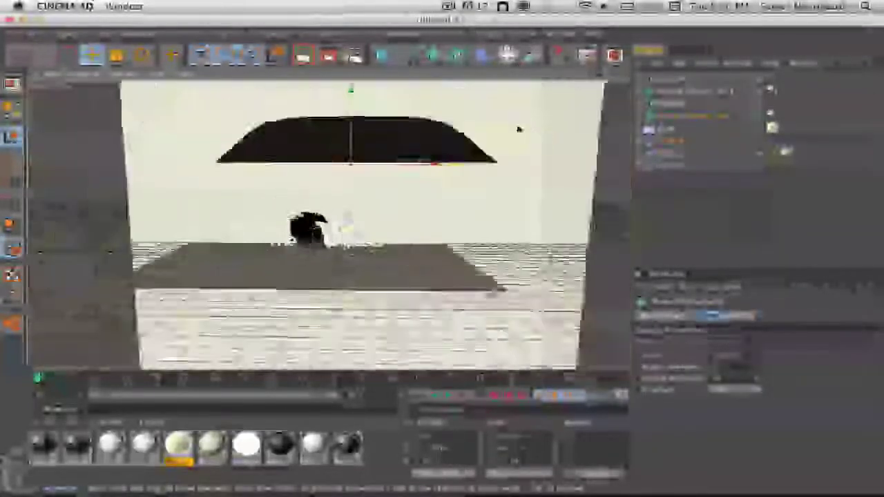
Step: Raise the dark dome object and tilt it downward in the maximised perspective view
{"action": "left_click_drag", "start_coordinate": [353, 87], "coordinate": [352, 73]}
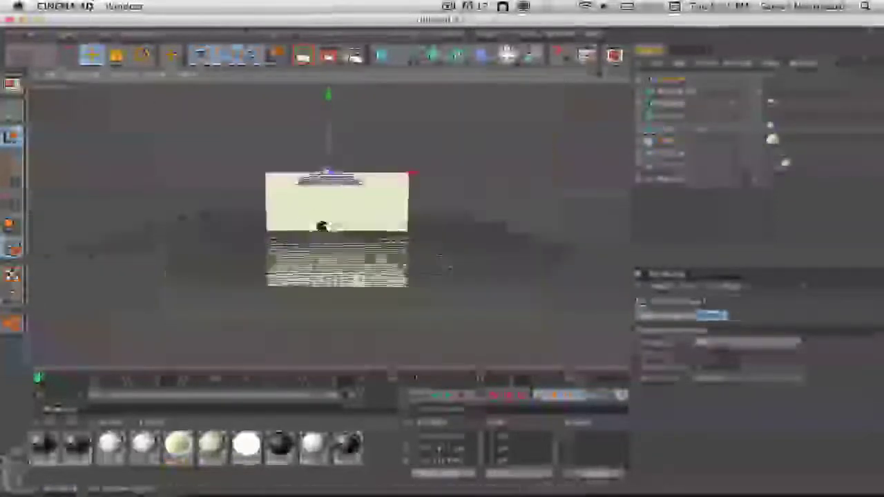
{"action": "key", "text": "F5"}
{"action": "scroll", "coordinate": [497, 185], "scroll_direction": "down", "scroll_amount": 2}
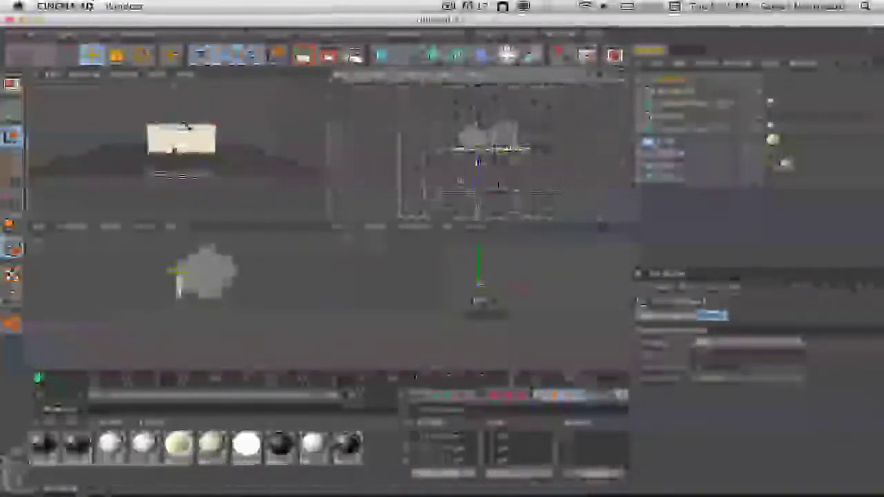
{"action": "middle_click", "coordinate": [189, 128]}
{"action": "key", "text": "r"}
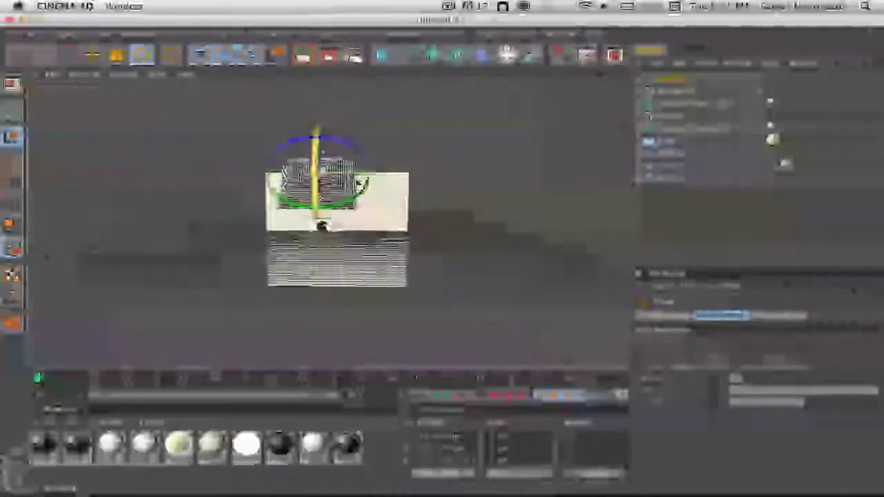
{"action": "left_click_drag", "start_coordinate": [357, 179], "coordinate": [353, 178]}
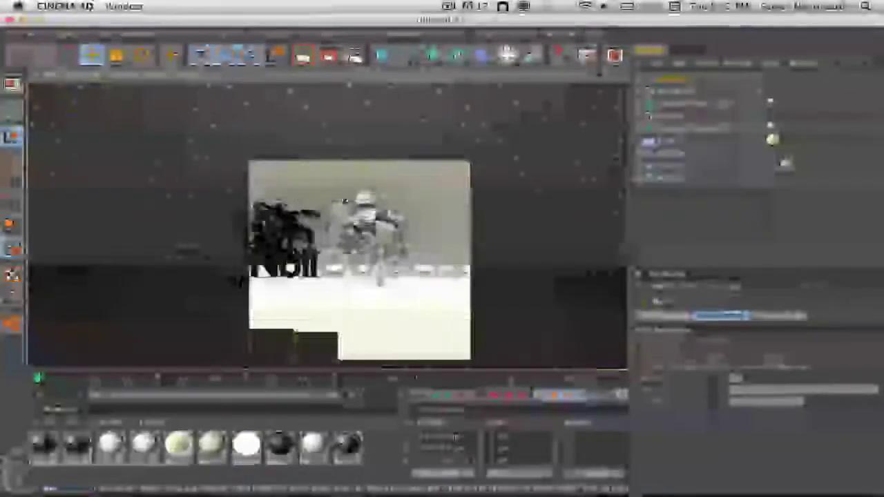
Step: Add an Explosion deformer under the pyramid and play the animation
{"action": "mouse_move", "coordinate": [382, 55]}
{"action": "left_mouse_down"}
{"action": "mouse_move", "coordinate": [636, 136]}
{"action": "mouse_move", "coordinate": [636, 83]}
{"action": "left_mouse_up"}
{"action": "left_click_drag", "start_coordinate": [480, 55], "coordinate": [523, 108]}
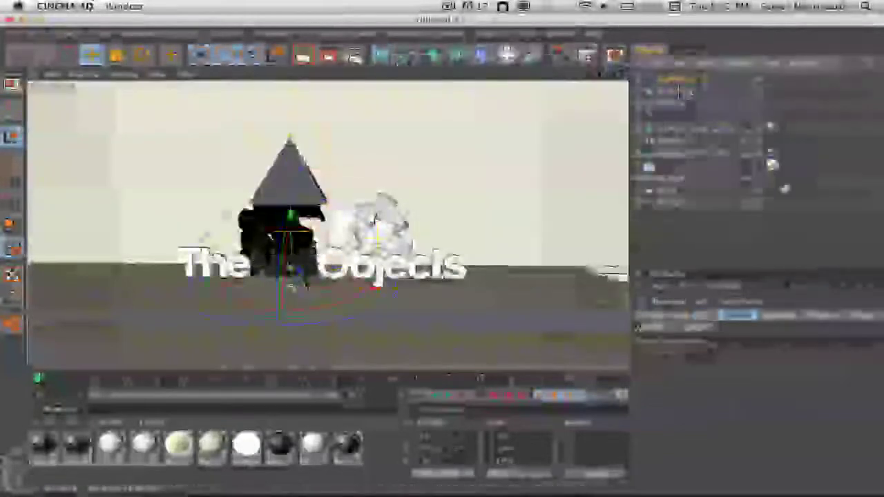
{"action": "key", "text": "F8"}
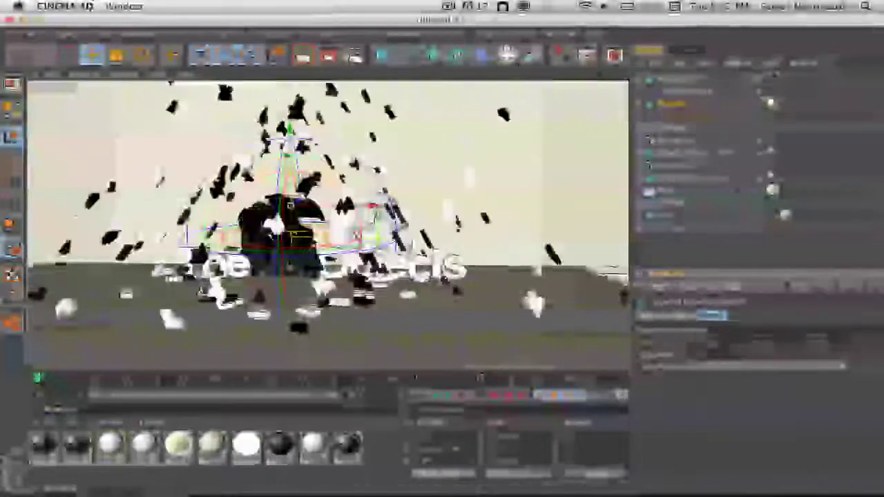
Step: Select the pyramid with its Explosion deformer in the Object Manager for duplication
{"action": "left_click", "coordinate": [684, 91]}
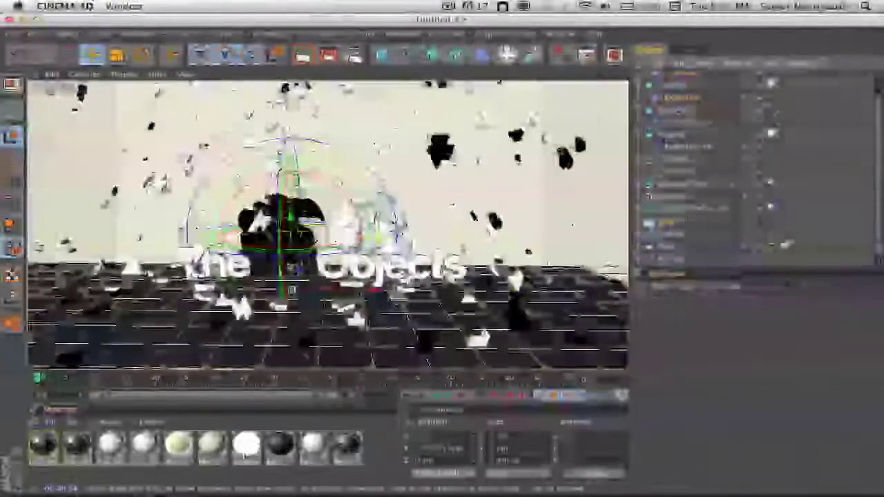
Step: Load a 2D-Circular Gradient into Mat.3's Alpha channel, reversed to run white to black
{"action": "double_click", "coordinate": [178, 446]}
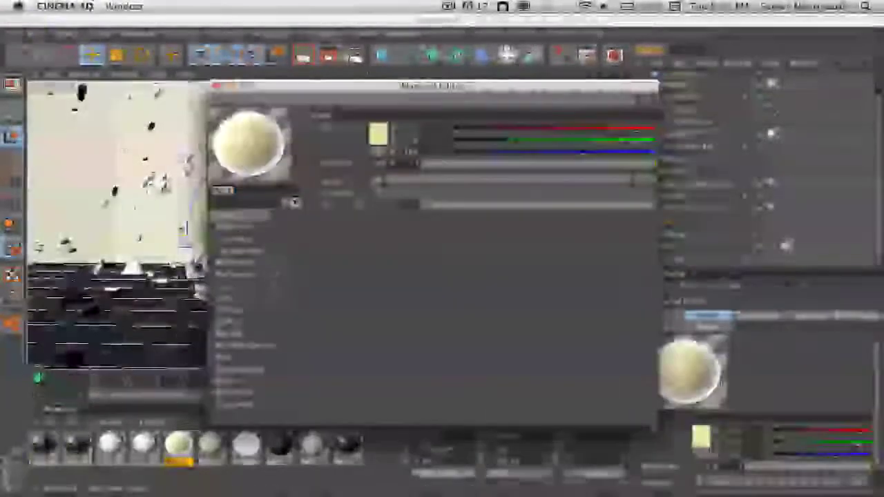
{"action": "left_click", "coordinate": [235, 335]}
{"action": "left_click", "coordinate": [238, 319]}
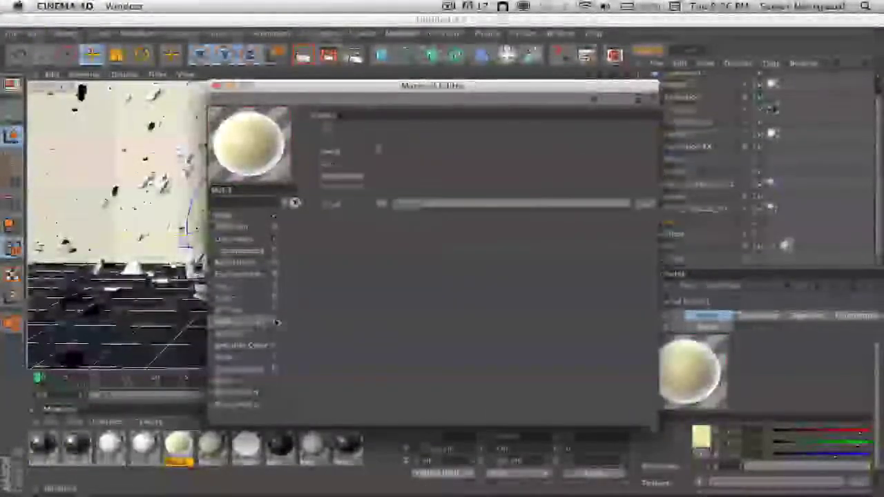
{"action": "left_click", "coordinate": [378, 203]}
{"action": "left_click", "coordinate": [418, 346]}
{"action": "left_click", "coordinate": [395, 227]}
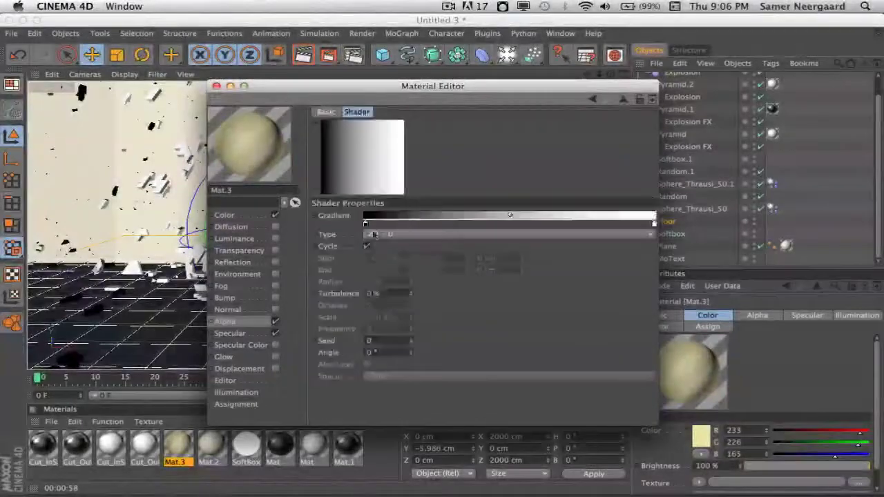
{"action": "left_click", "coordinate": [397, 234]}
{"action": "left_click", "coordinate": [403, 303]}
{"action": "left_click_drag", "start_coordinate": [510, 215], "coordinate": [543, 225]}
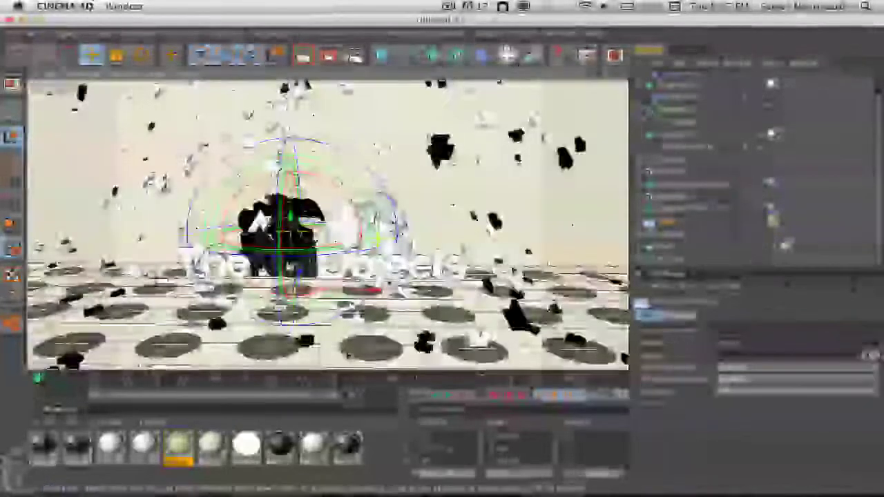
Step: Save the TheNullObjects title scene to a file
{"action": "left_click", "coordinate": [711, 315]}
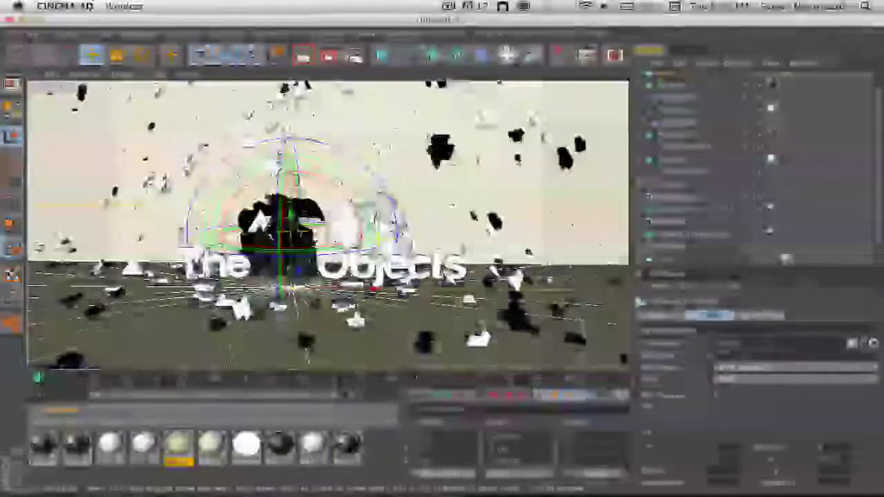
{"action": "key", "text": "super+s"}
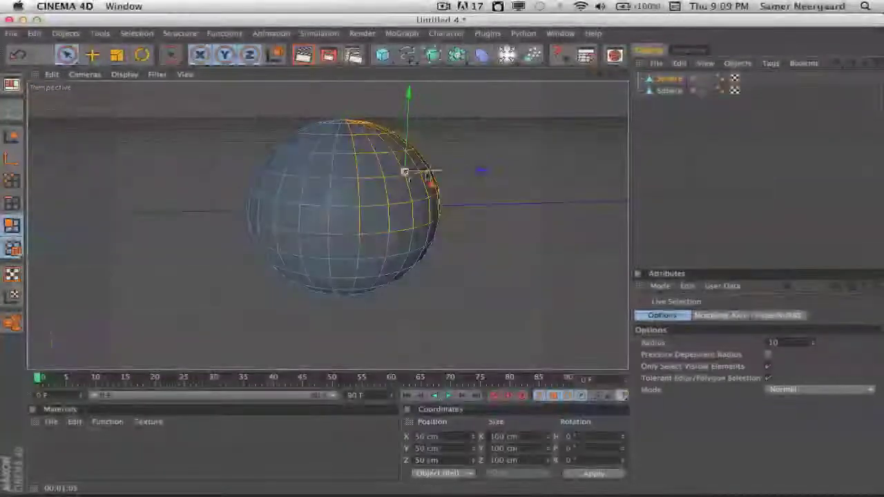
Step: Split polygon strips off the sphere, rotate the selection, and select four resulting pieces
{"action": "left_click", "coordinate": [708, 79]}
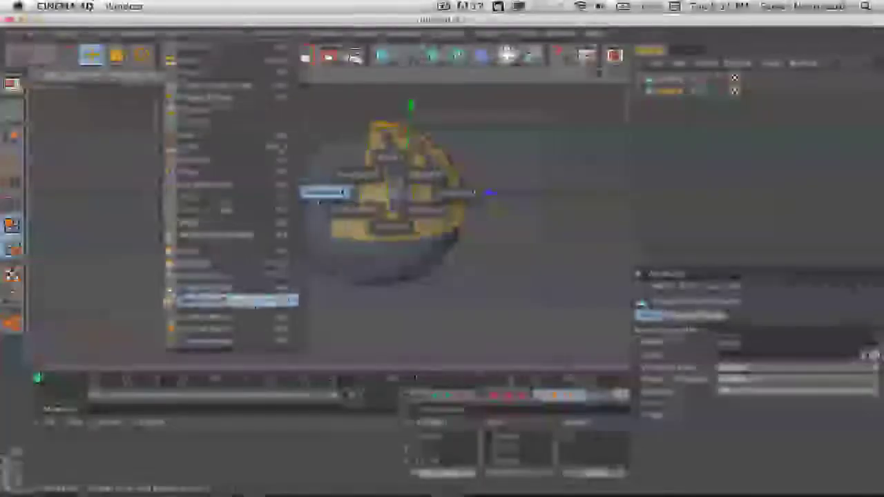
{"action": "left_click", "coordinate": [261, 268]}
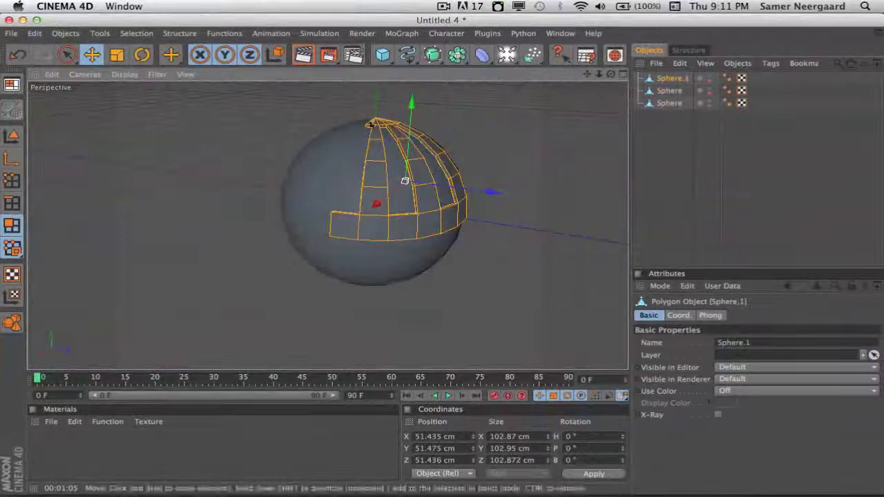
{"action": "key", "text": "r"}
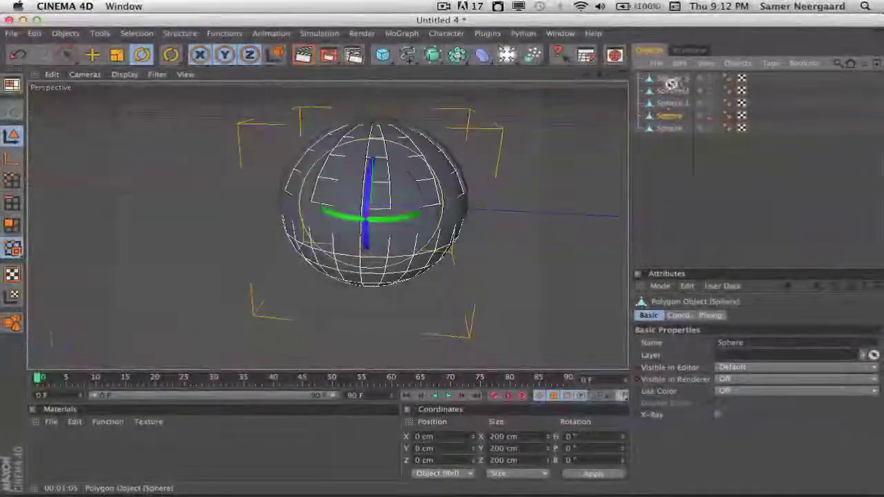
{"action": "left_click", "coordinate": [670, 91]}
{"action": "left_click", "coordinate": [671, 128], "text": "shift"}
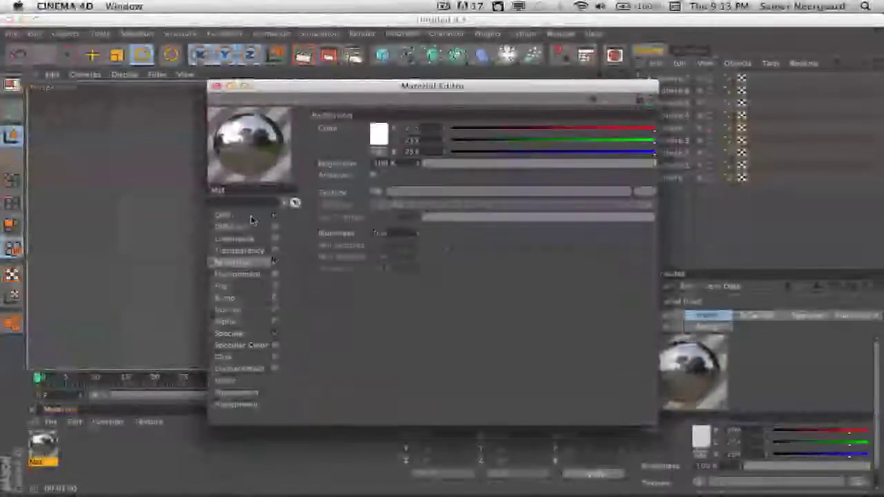
Step: Pick a new reflection colour, then select only Sphere.7 to receive the yellow strips
{"action": "left_click", "coordinate": [382, 142]}
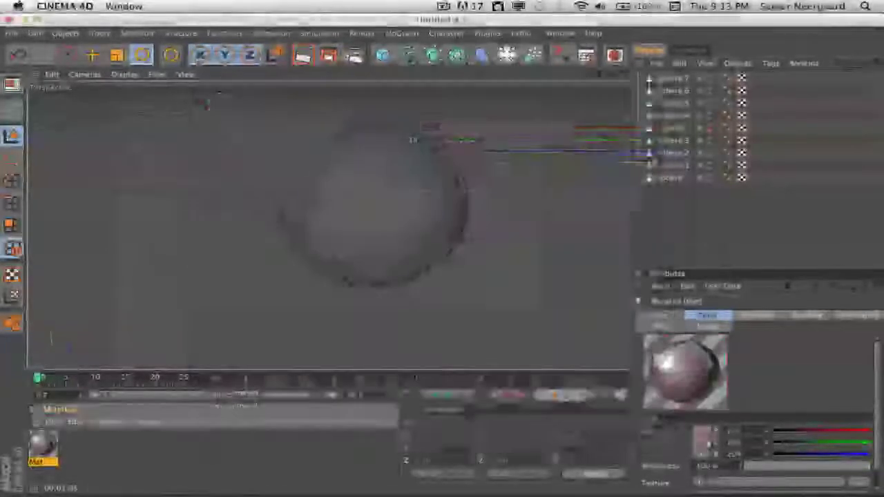
{"action": "left_click", "coordinate": [671, 78]}
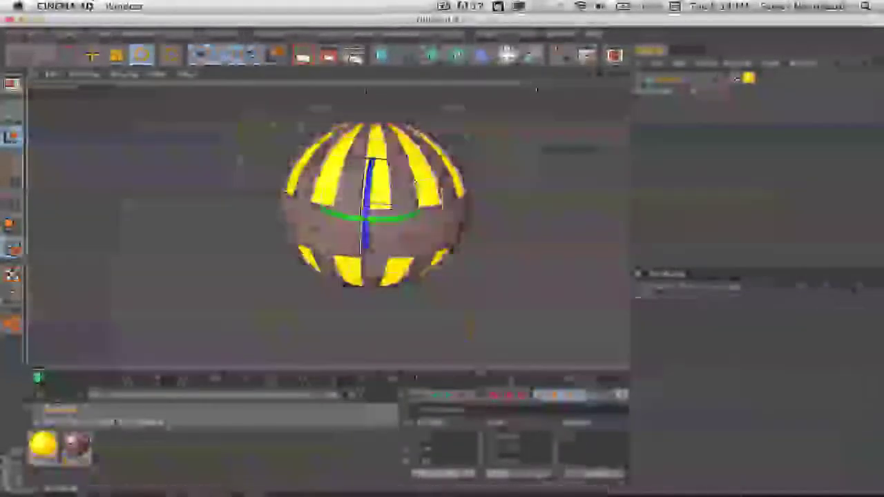
Step: Save the striped sphere as a new file named tennis_ball
{"action": "key", "text": "super+s"}
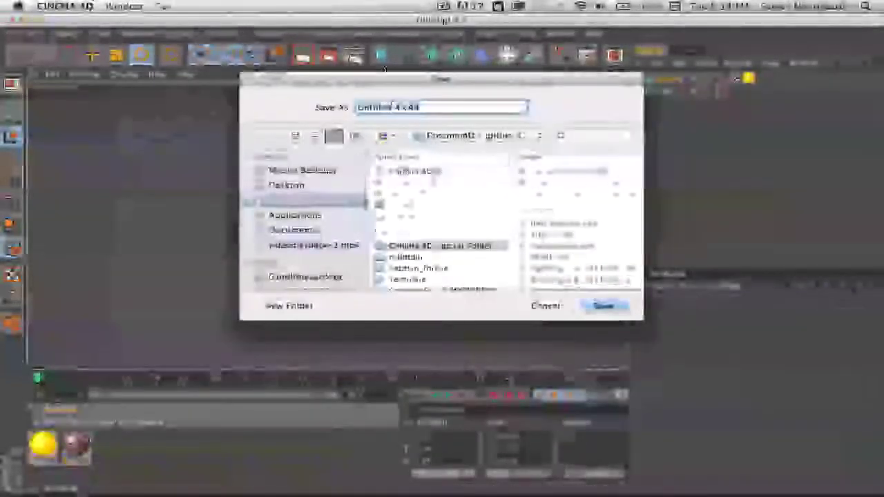
{"action": "type", "text": "tennis_ball"}
{"action": "key", "text": "Return"}
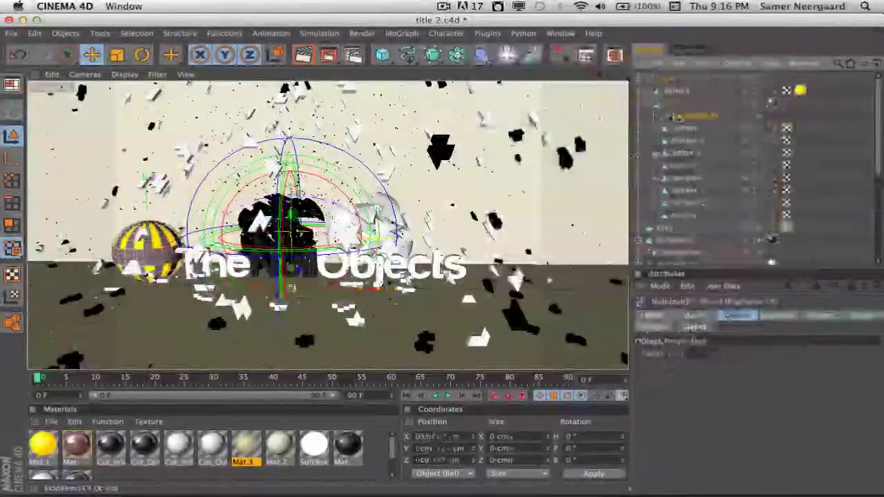
Step: Select the Explosion FX object to check it, then switch away from and back to Cinema 4D
{"action": "left_click", "coordinate": [683, 116]}
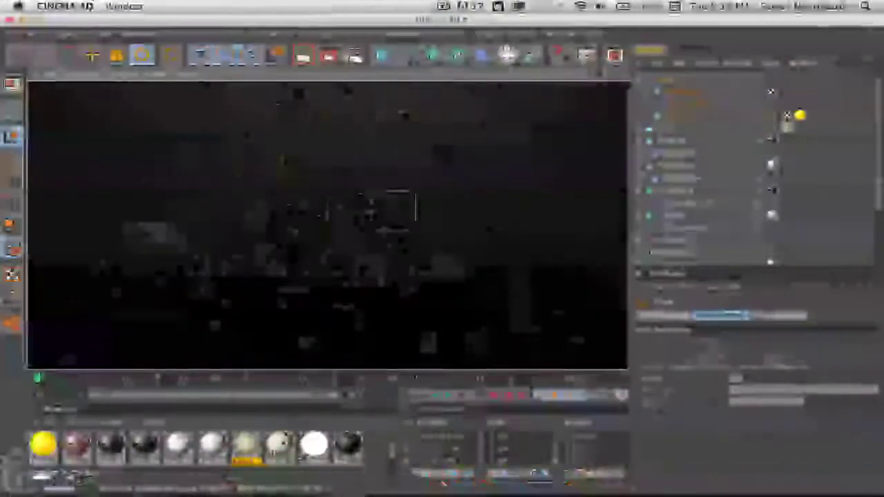
{"action": "key", "text": "super+Tab"}
{"action": "key", "text": "super+Tab"}
{"action": "key", "text": "super+shift+Tab"}
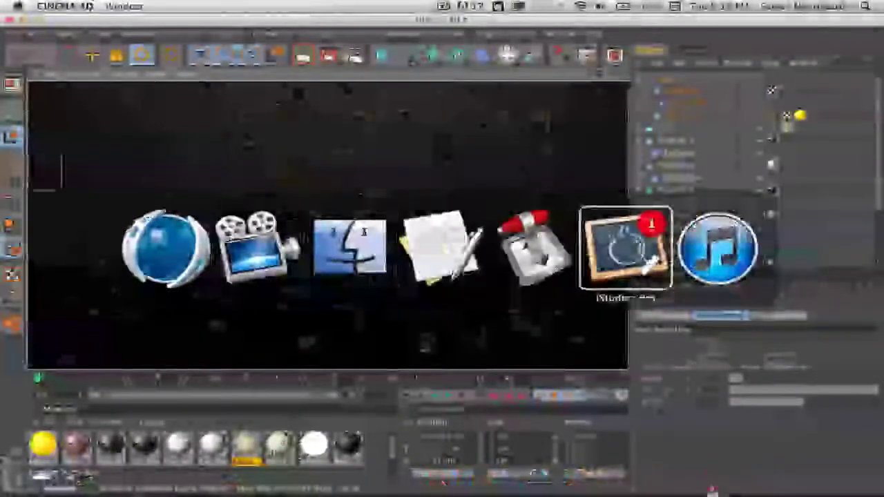
{"action": "key", "text": "super+q"}
{"action": "key", "text": "super+q"}
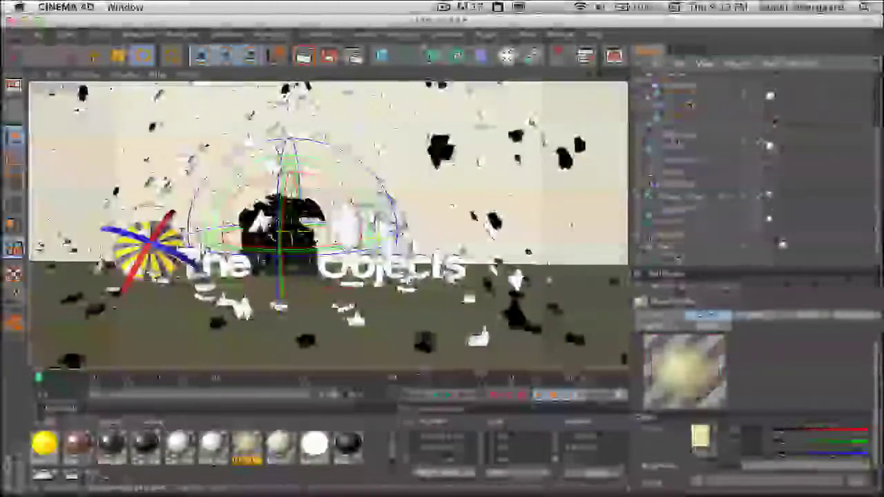
Step: Select the Sphere_Thrausi_50.1 and Sphere_Thrausi_50 balls and rotate the right striped sphere
{"action": "left_click", "coordinate": [691, 196]}
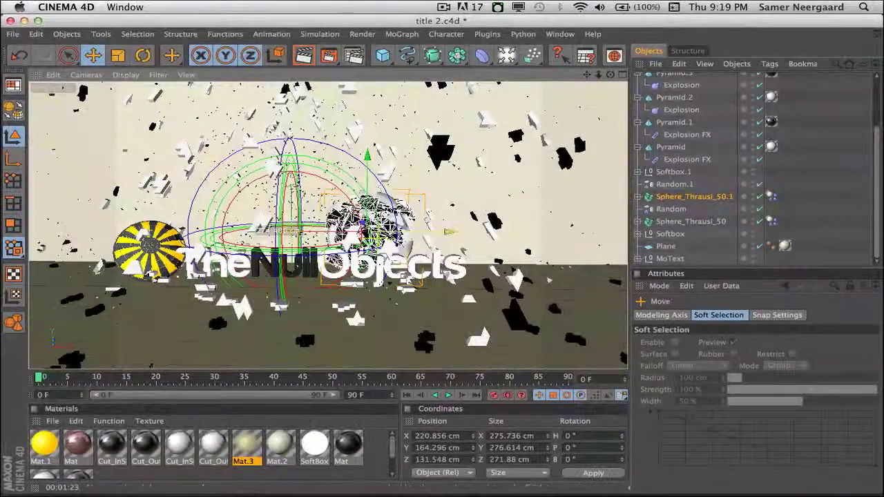
{"action": "left_click", "coordinate": [454, 230]}
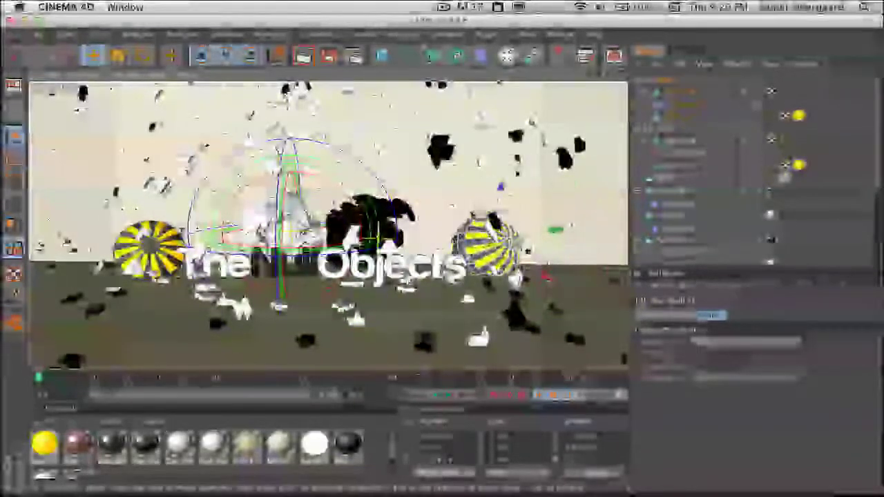
{"action": "key", "text": "r"}
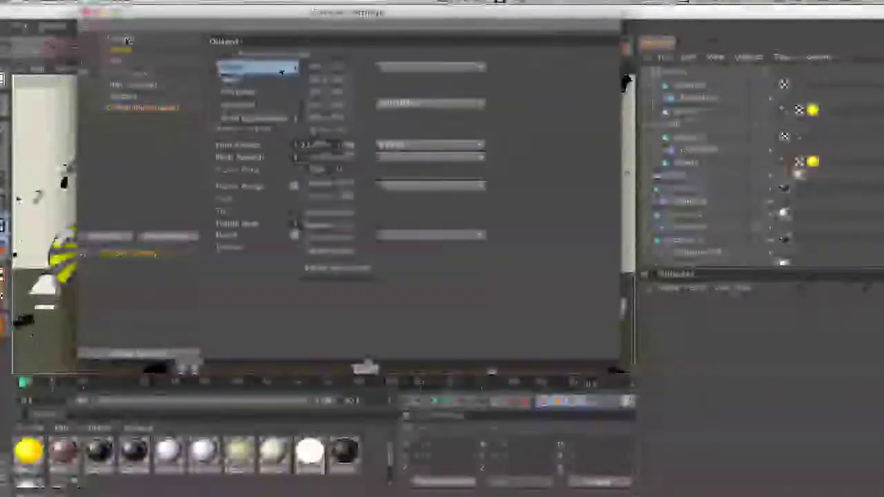
Step: Set the render Frame Range to Current Frame
{"action": "left_click", "coordinate": [338, 197]}
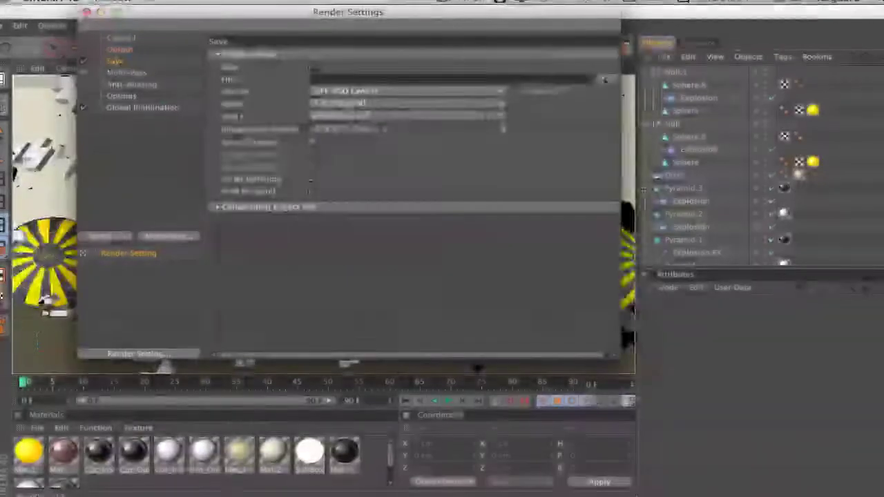